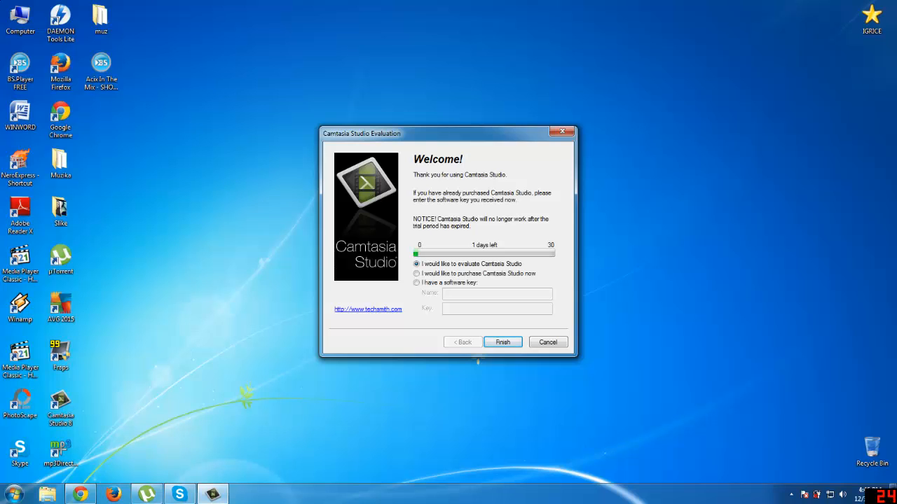
Start the editor in evaluation mode, dismissing the upgrade notice and welcome dialog, and maximize its window.
key("Return")
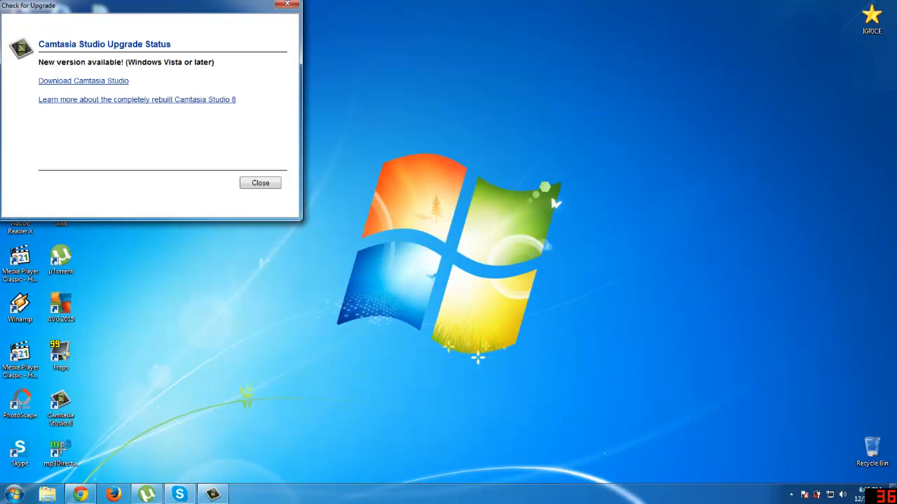
left_click(288, 4)
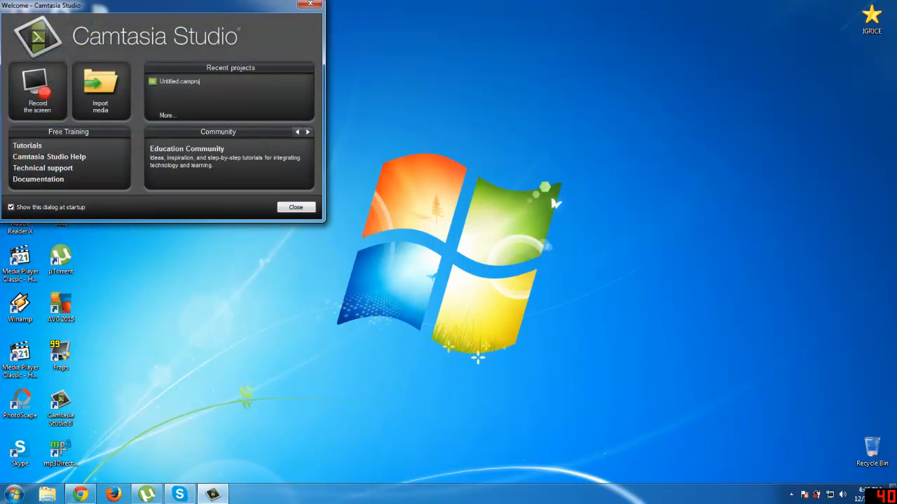
left_click(310, 4)
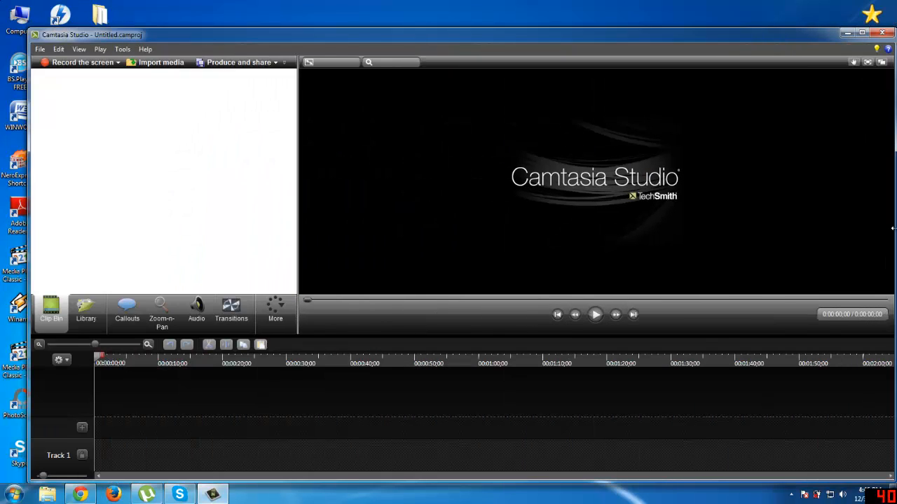
left_click_drag(892, 228, 877, 220)
left_click(846, 33)
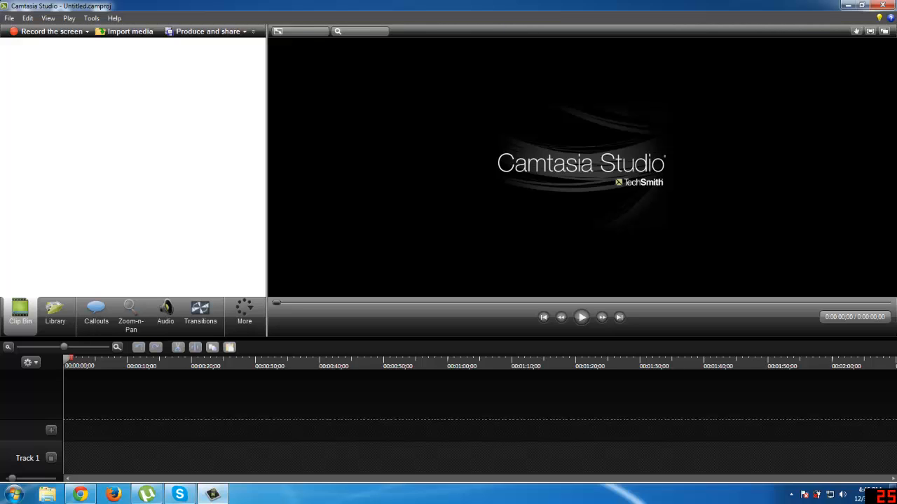
Zoom the timeline out to a two-minute scale and insert two more tracks above Track 1.
left_click_drag(64, 347, 26, 347)
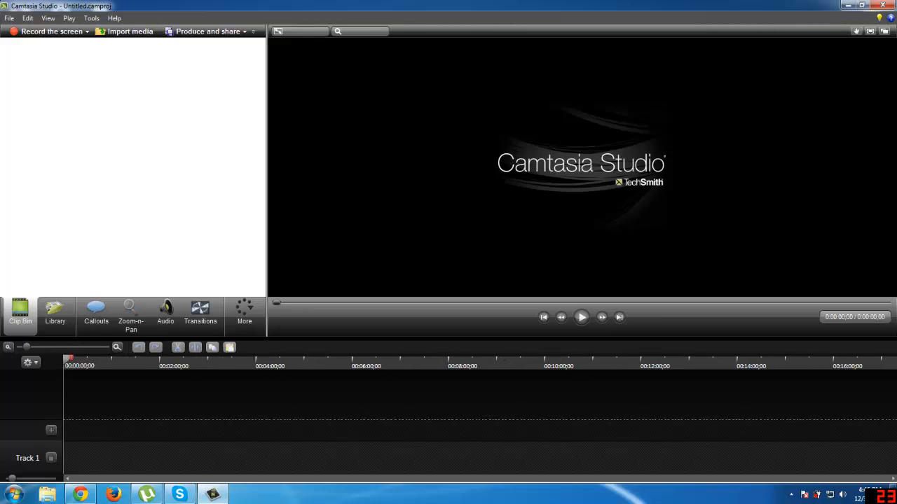
left_click(51, 429)
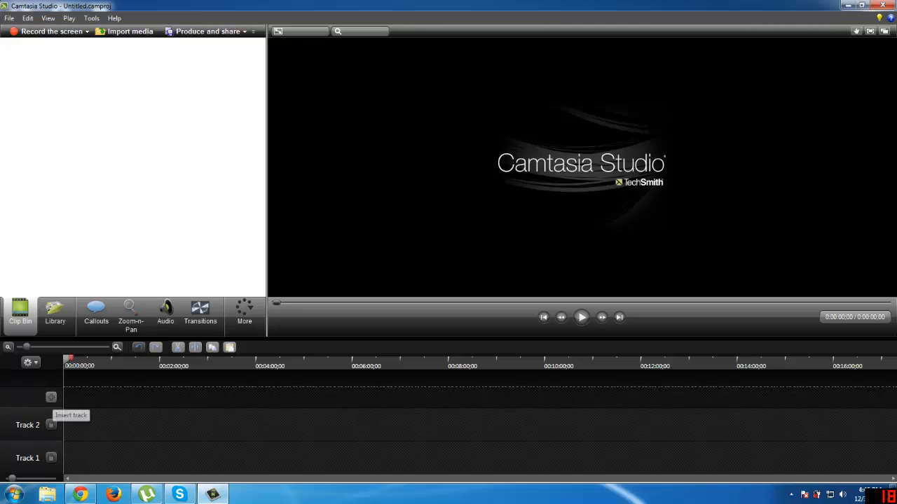
left_click(51, 397)
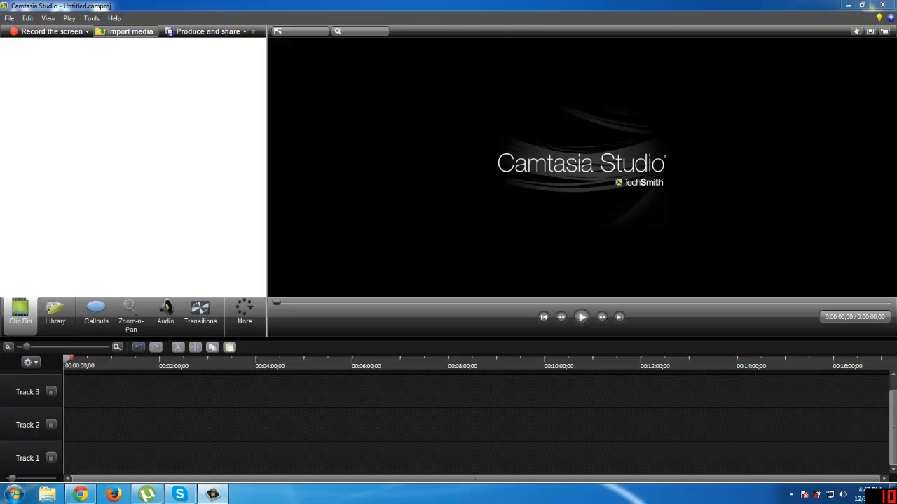
Import the audio file Acix In The Mix - SHOWIX Vol. 1 from the Desktop into the Clip Bin.
left_click(125, 31)
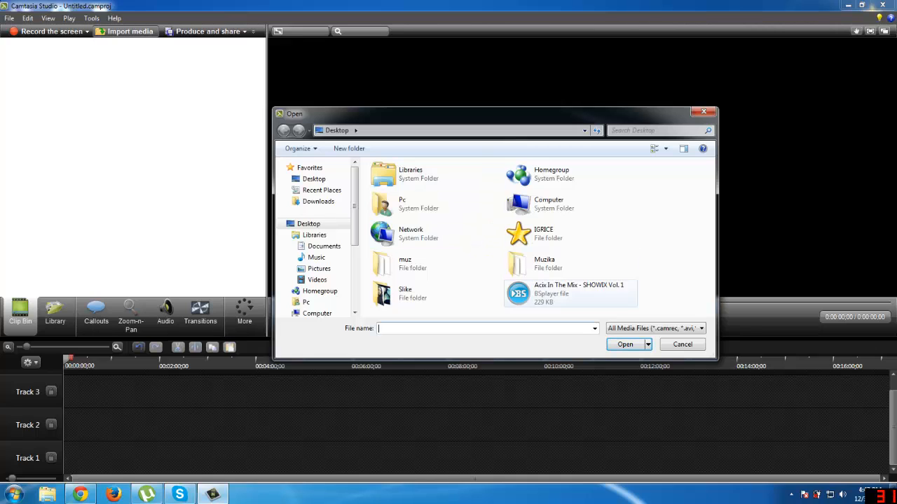
left_click(571, 294)
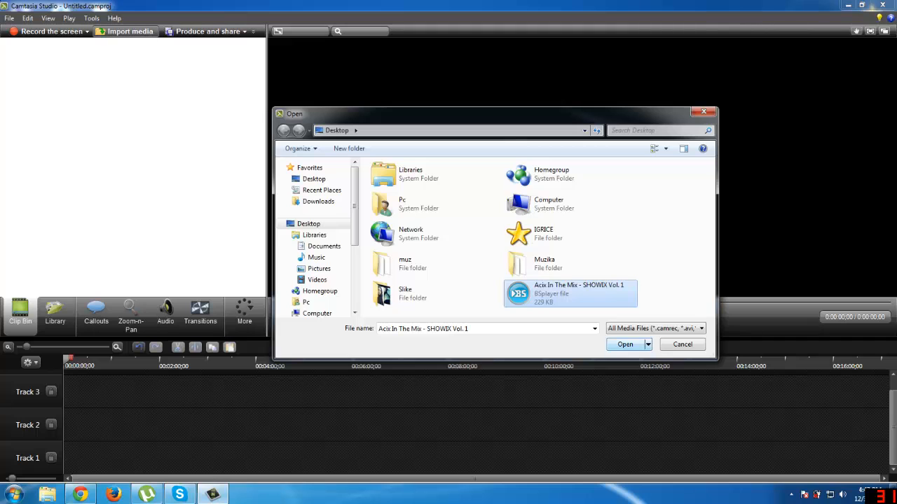
left_click(625, 344)
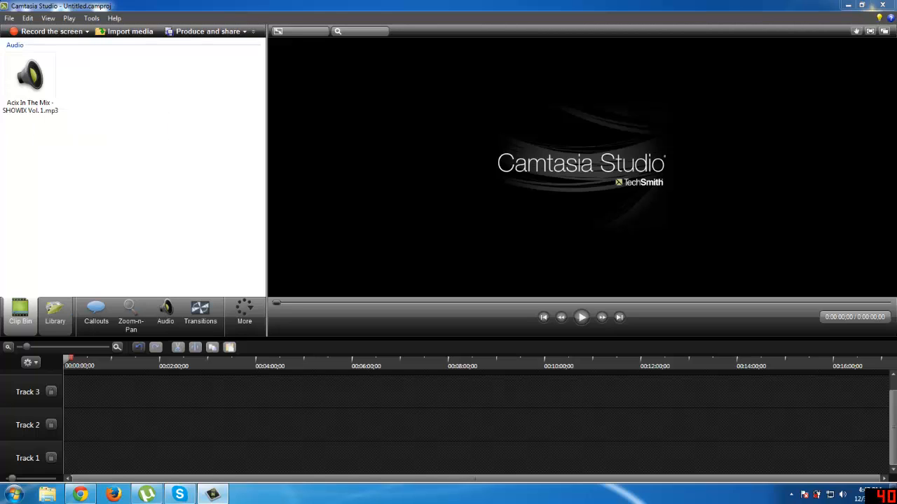
Browse the media library's theme folders from Calling Lights through End of the Line, expanding them to examine their title and callout assets.
left_click(55, 311)
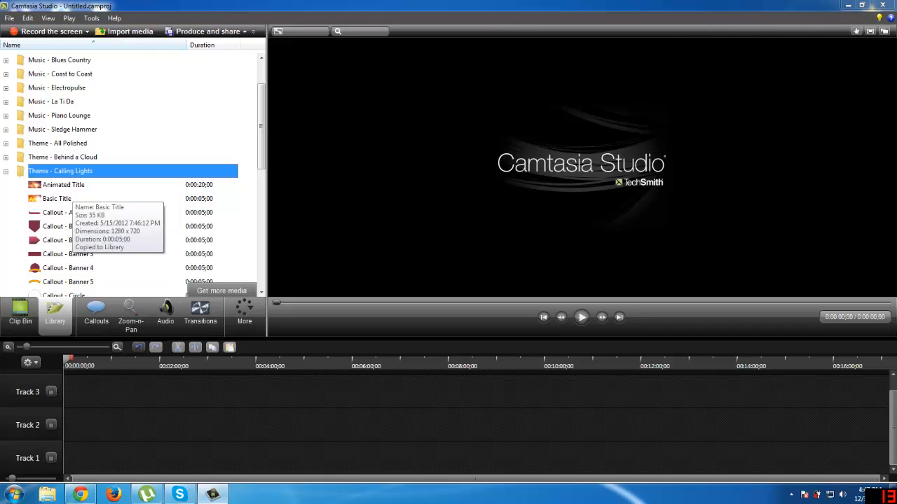
scroll(133, 168, "down", 3)
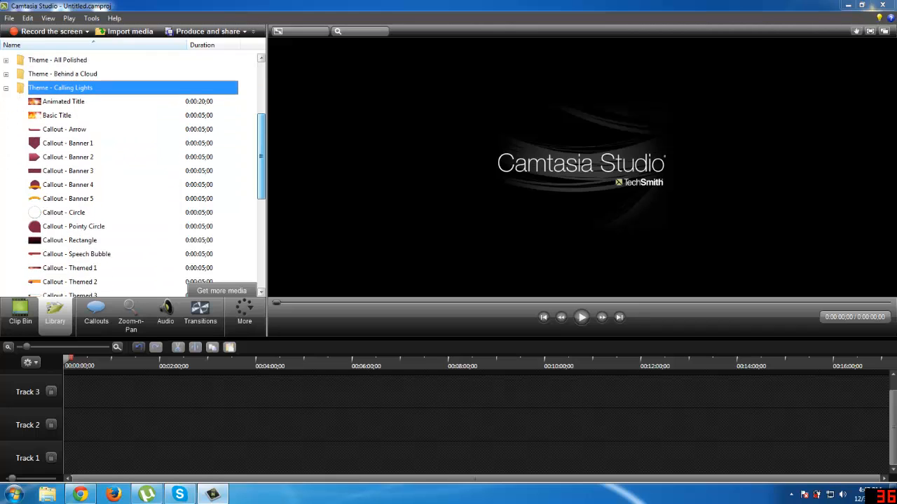
scroll(85, 210, "down", 3)
double_click(84, 225)
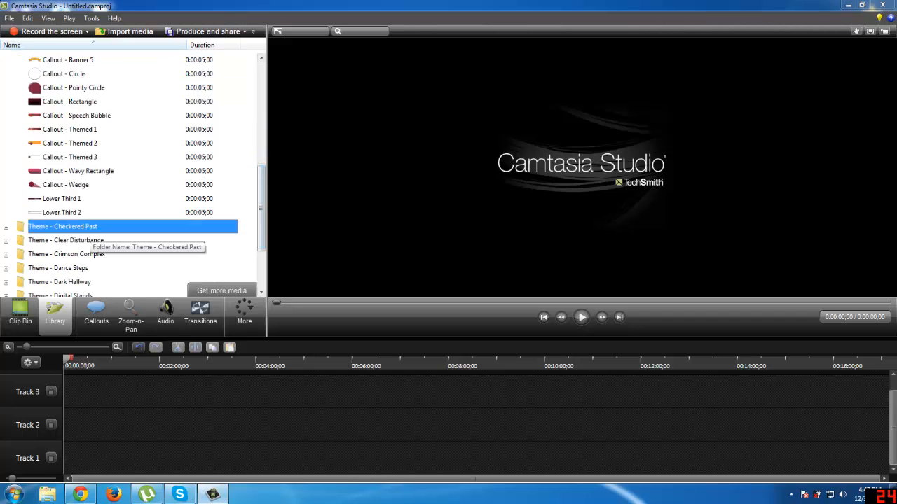
scroll(77, 237, "down", 2)
double_click(82, 239)
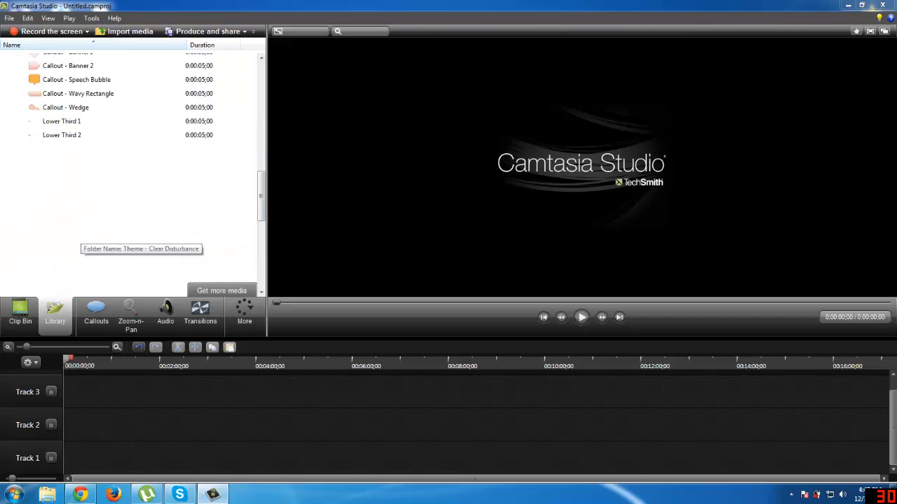
scroll(76, 223, "down", 1)
scroll(73, 214, "down", 1)
double_click(133, 254)
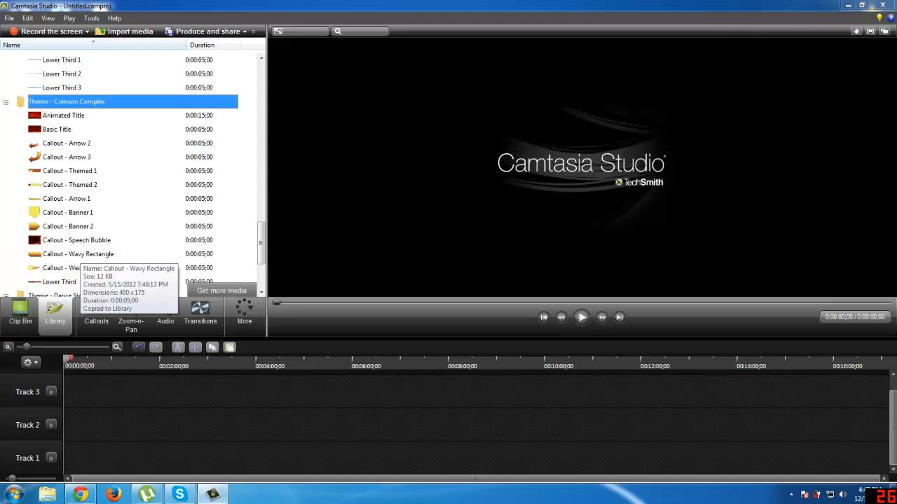
double_click(120, 254)
scroll(76, 245, "down", 1)
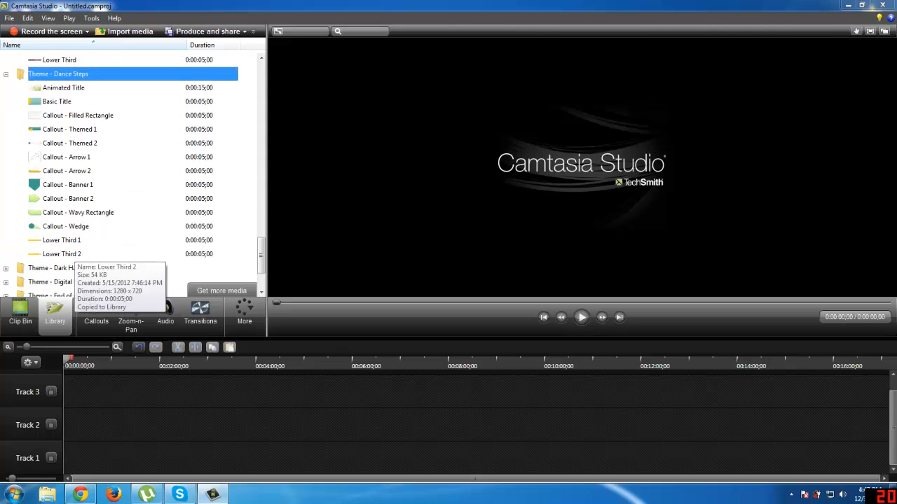
double_click(75, 254)
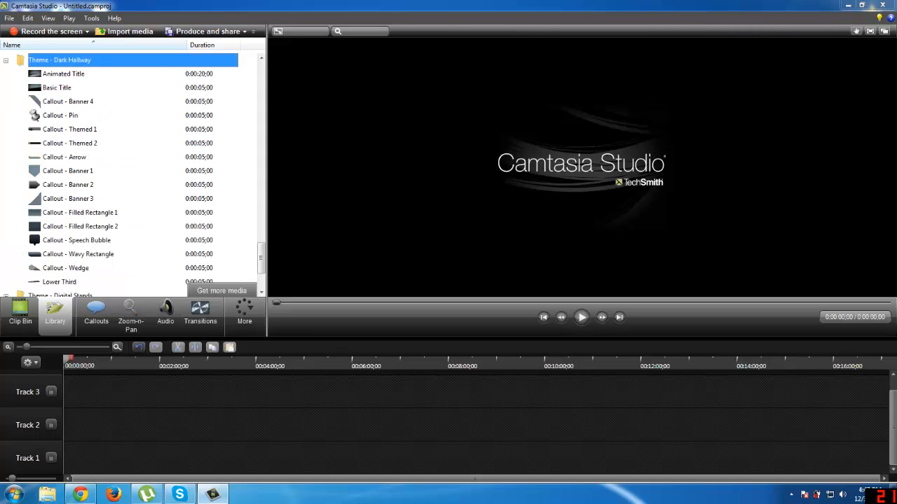
scroll(76, 254, "down", 1)
scroll(88, 240, "down", 1)
left_click(85, 268)
left_click(85, 267)
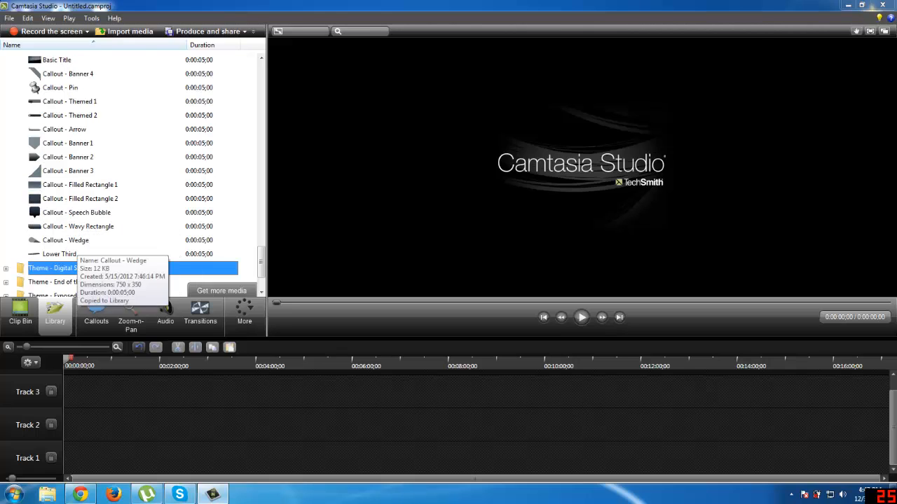
double_click(120, 268)
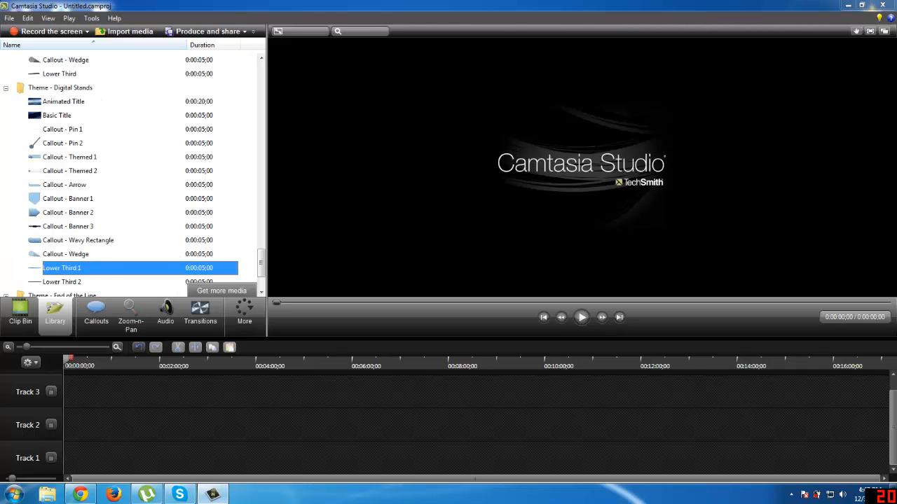
scroll(73, 238, "down", 2)
double_click(69, 213)
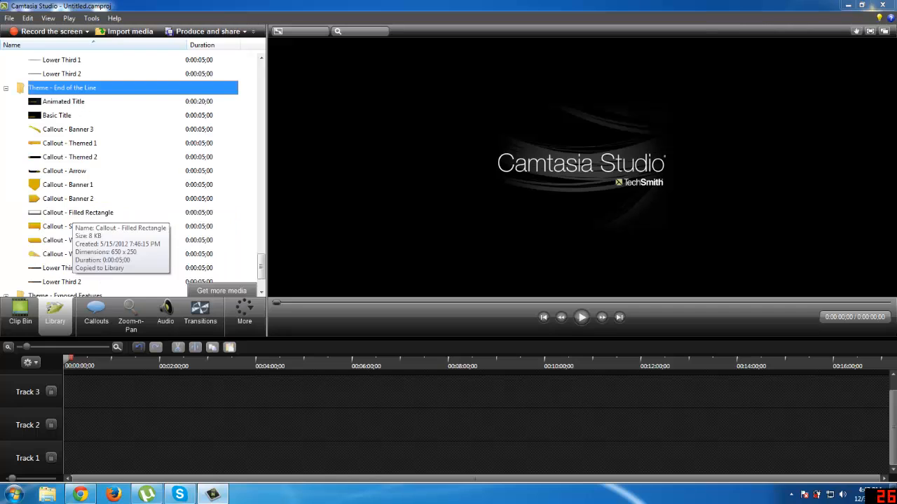
Place the End of the Line theme's Animated Title at the start of Track 2, with editing dimensions of 1280 x 720 for YouTube & Screencast.
left_click(60, 104)
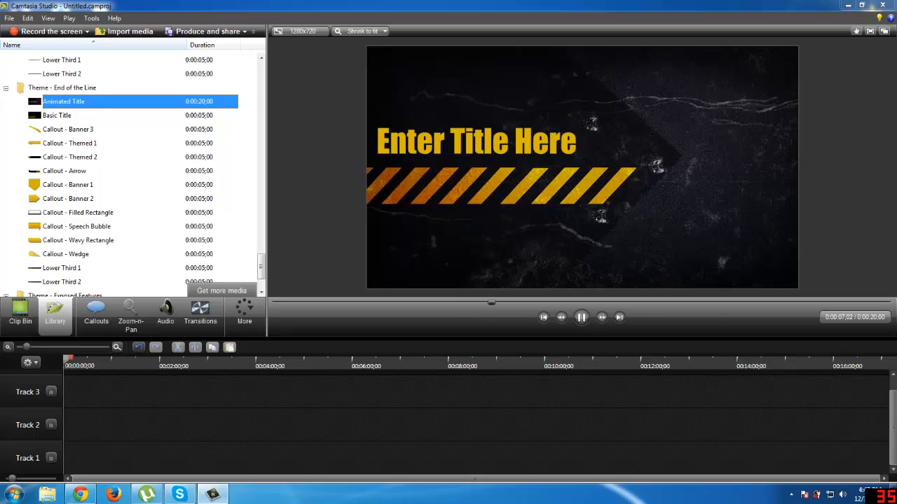
left_click_drag(64, 102, 92, 432)
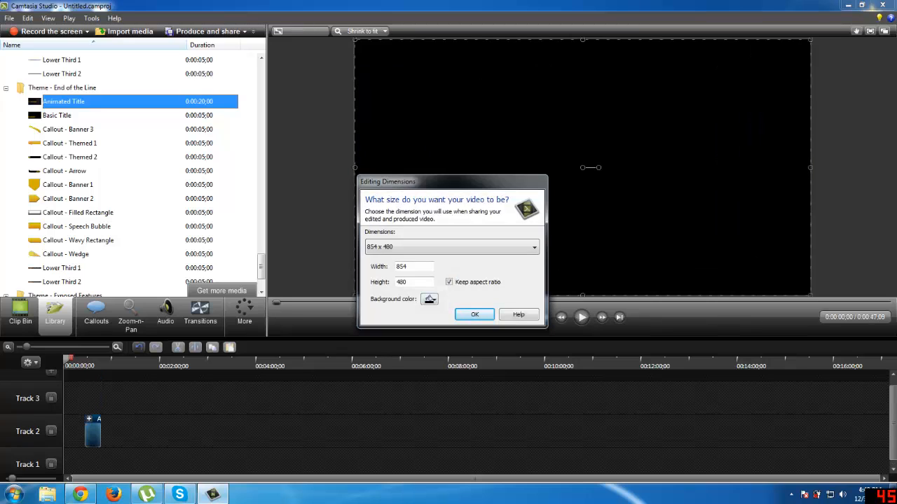
left_click(452, 246)
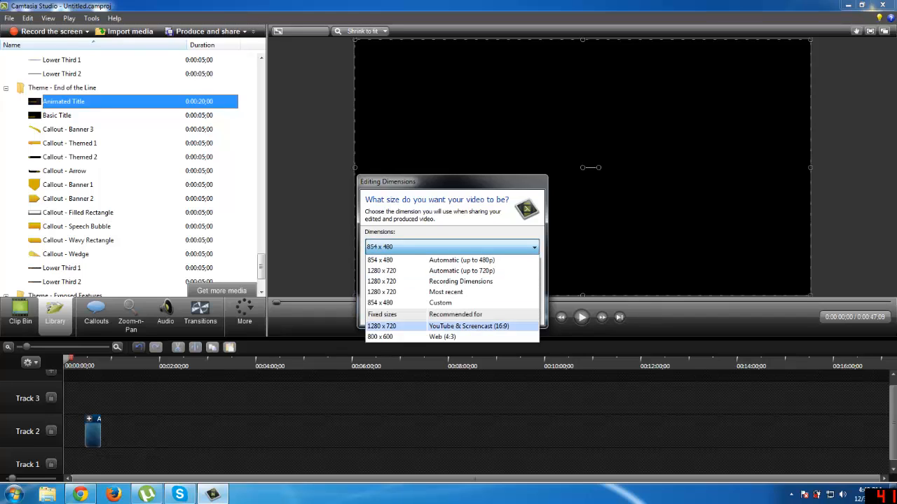
left_click(468, 326)
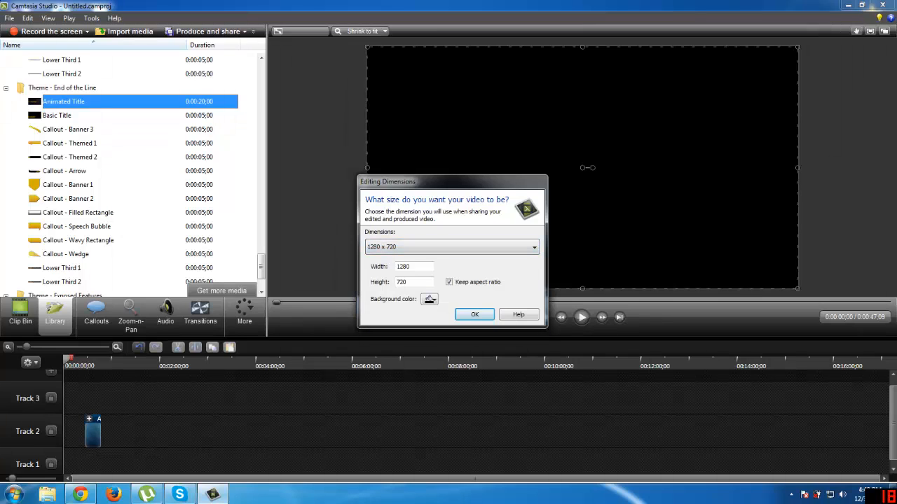
left_click(475, 315)
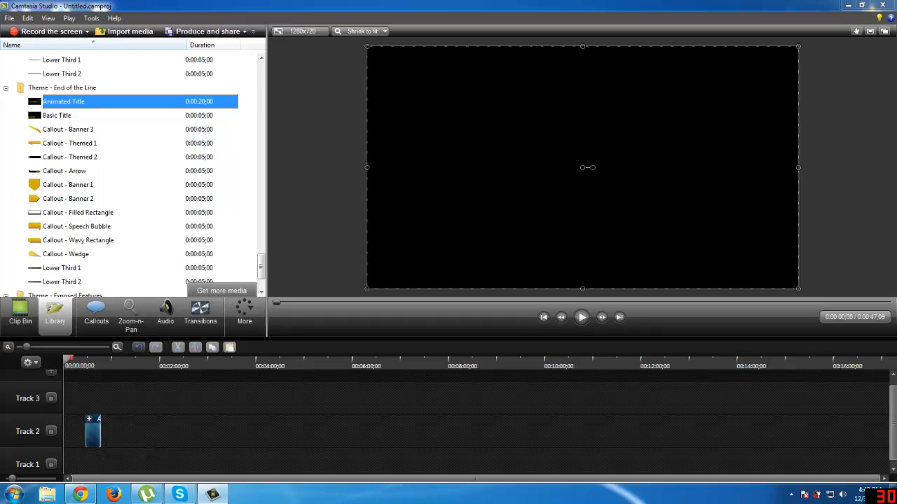
left_click_drag(92, 433, 72, 433)
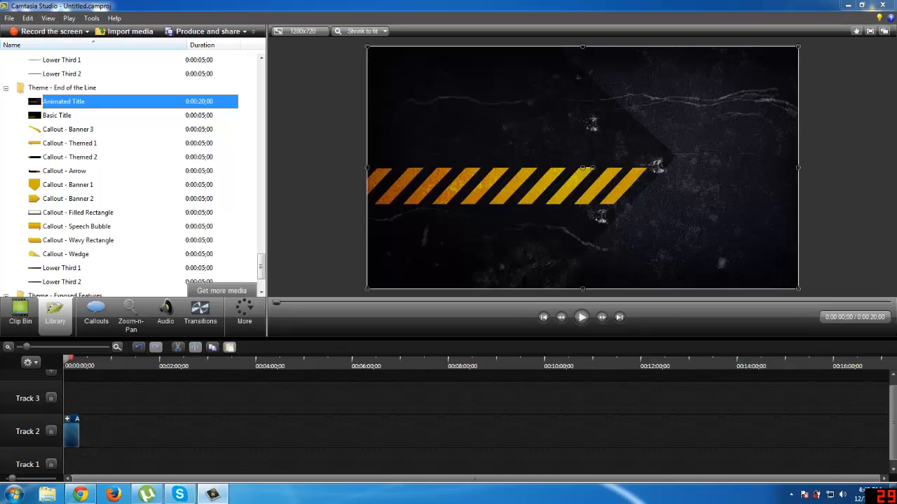
Add the imported mp3 at the start of Track 1 and trim the title clip on Track 2 to end with the audio.
left_click(125, 31)
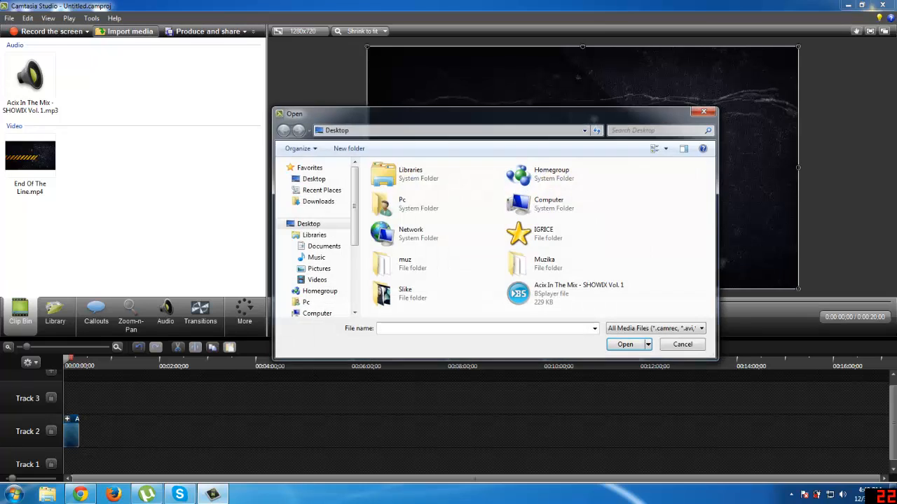
left_click(703, 112)
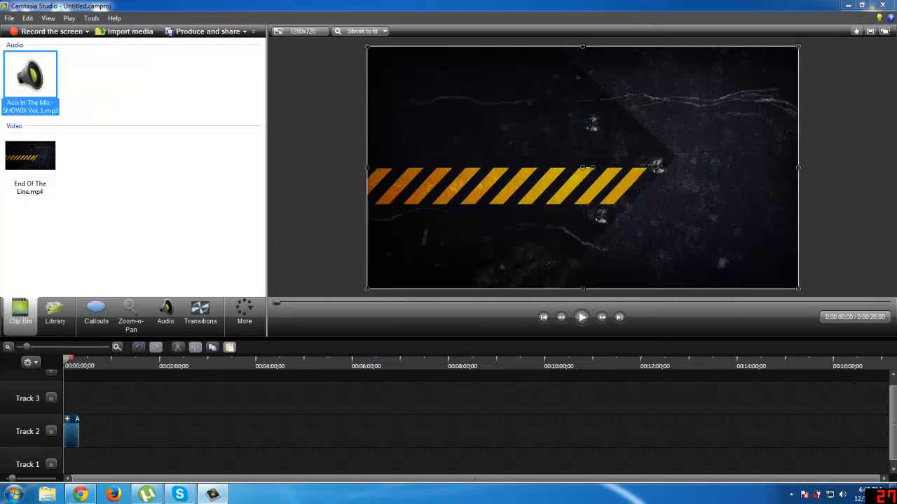
left_click_drag(30, 78, 70, 459)
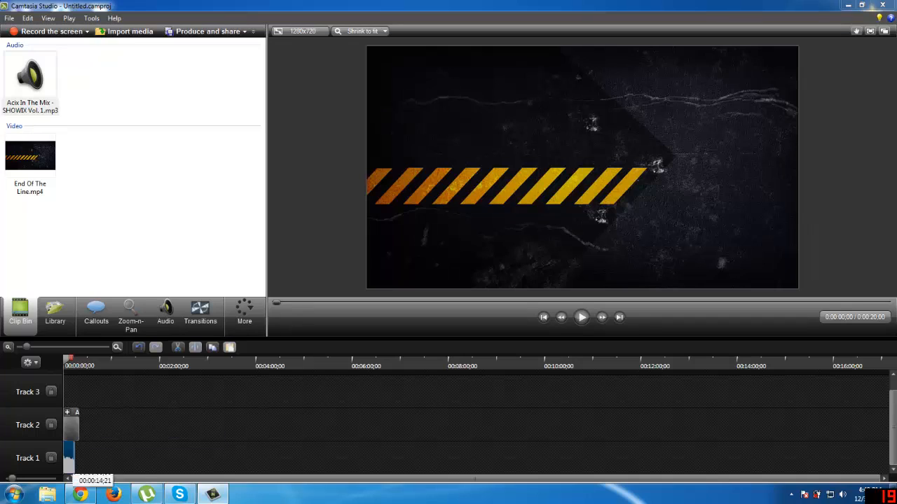
left_click_drag(79, 428, 75, 428)
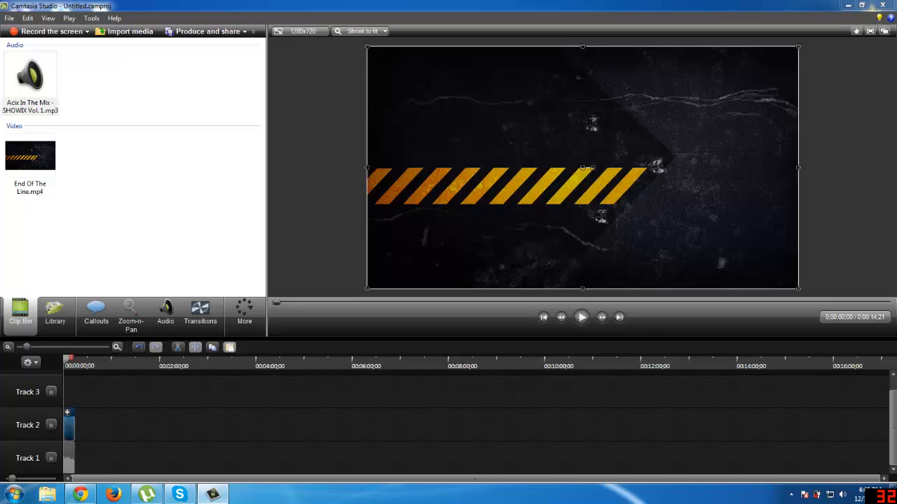
Expand the title clip's group on Track 2 with the playhead at the start of the timeline.
left_click(67, 412)
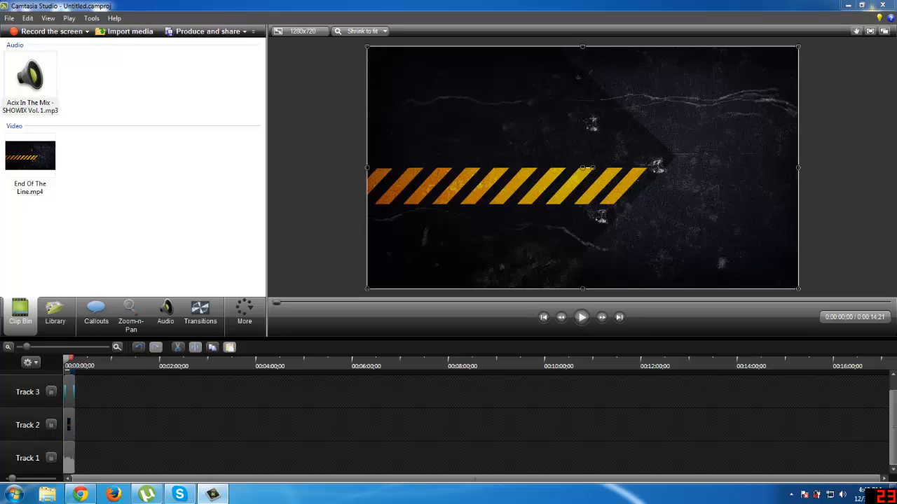
left_click(68, 361)
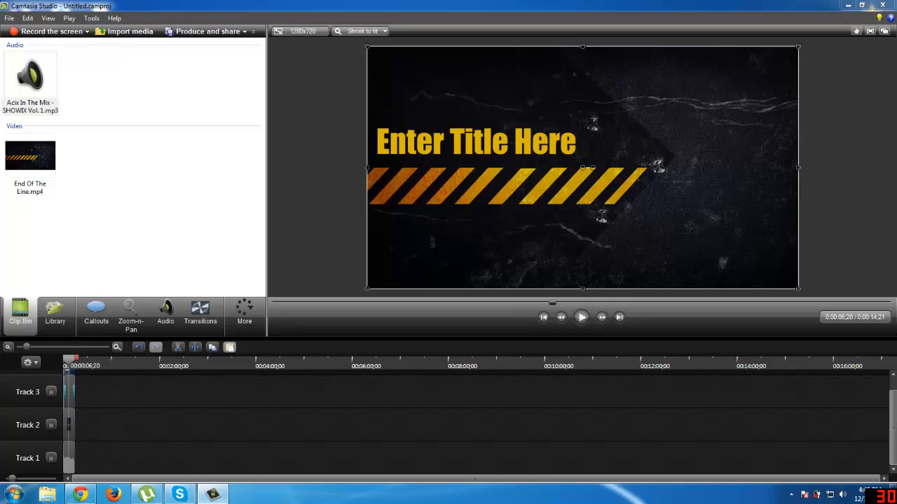
left_click(67, 372)
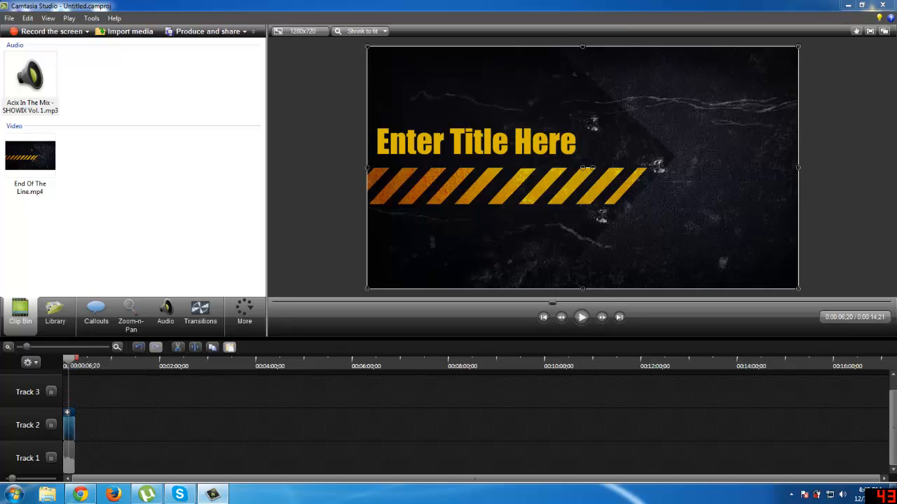
left_click_drag(68, 360, 63, 360)
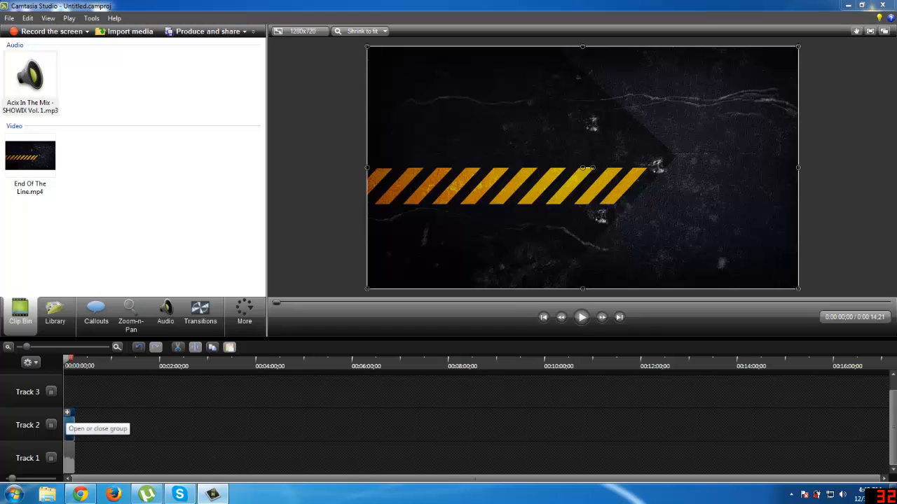
left_click(67, 412)
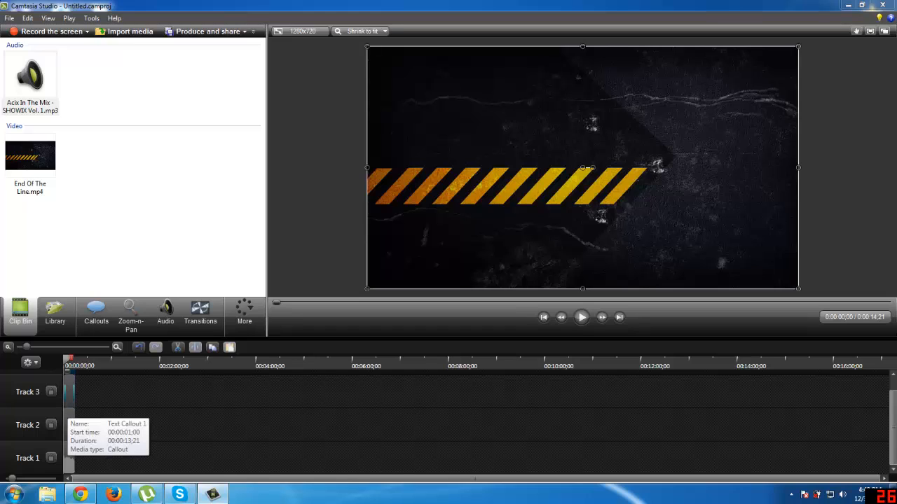
Clear the placeholder text of the title callout on Track 3 and fit its box across the frame's full width above the striped bar.
left_click(69, 404)
left_click(96, 312)
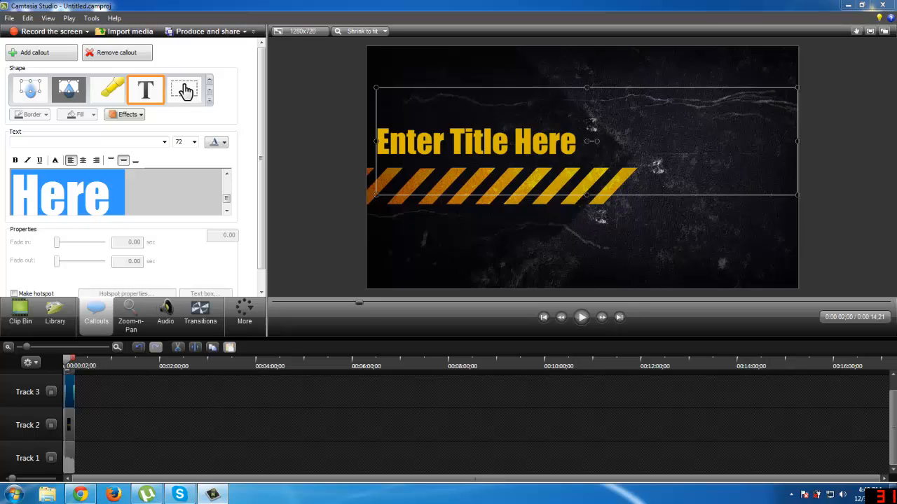
key("Delete")
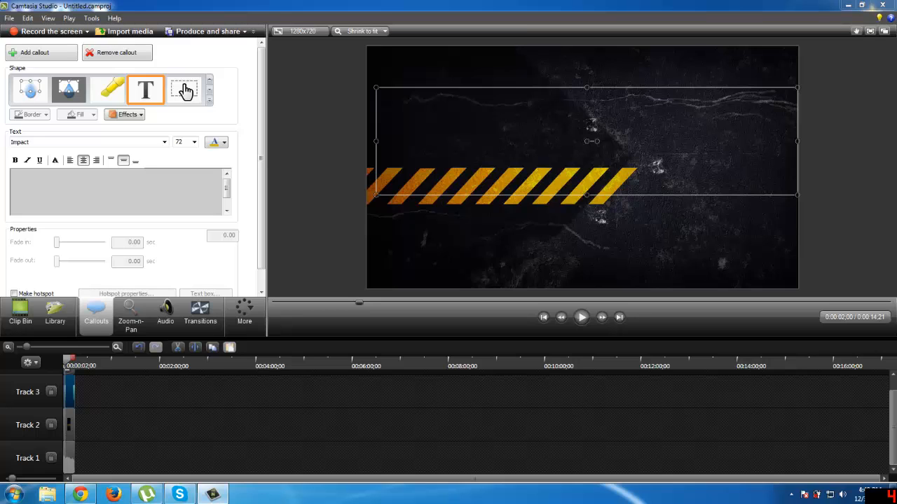
left_click_drag(586, 140, 577, 99)
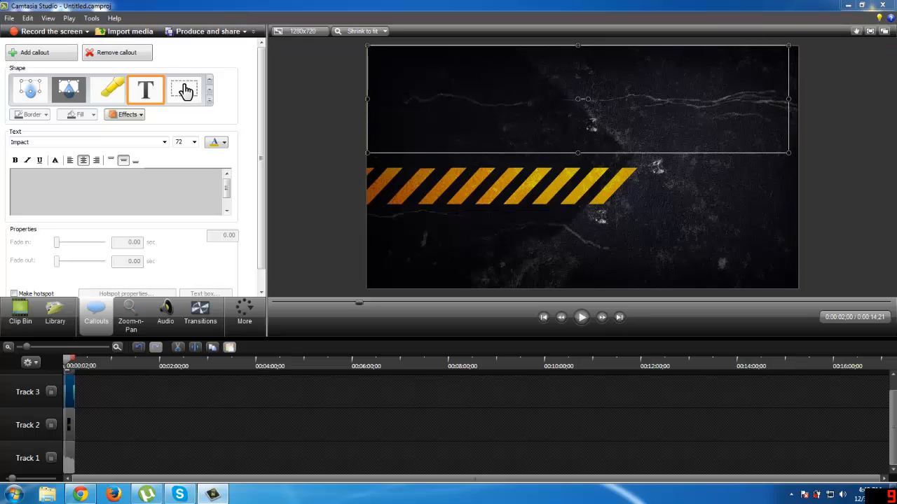
left_click_drag(788, 152, 797, 154)
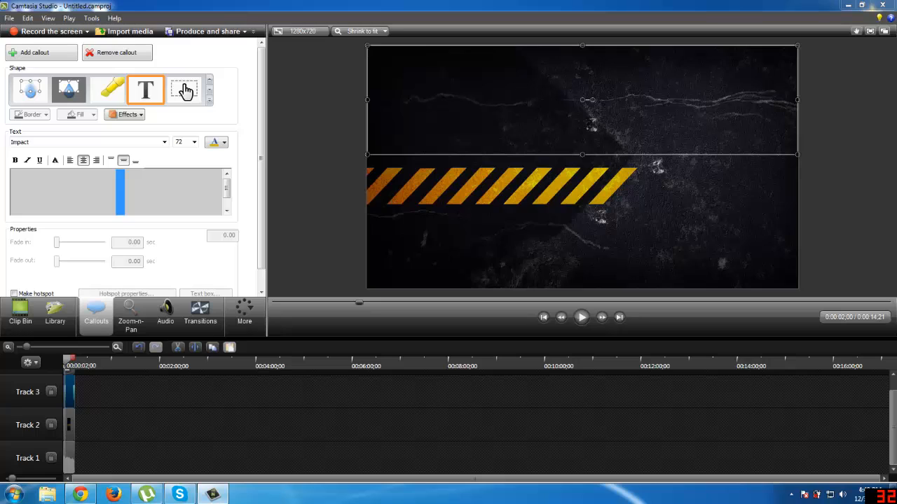
Enter "Serbian Gamer" as the callout's centred title text.
type("Se")
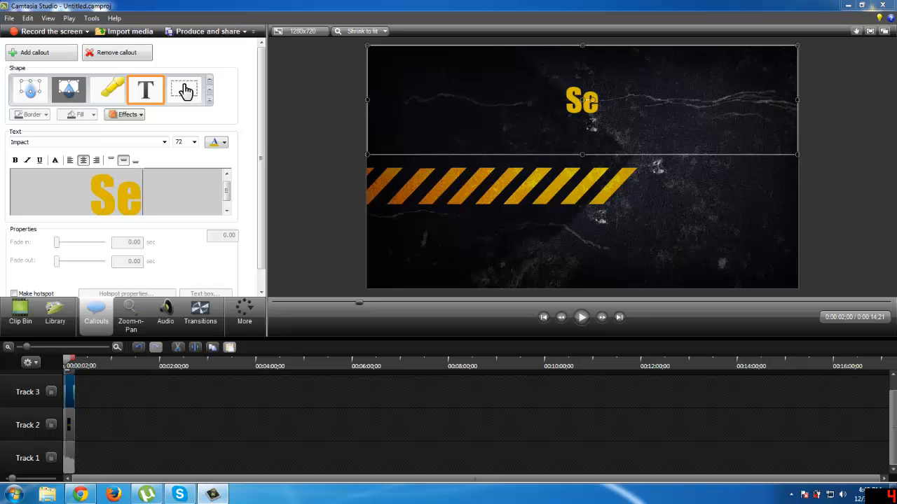
type("rbain")
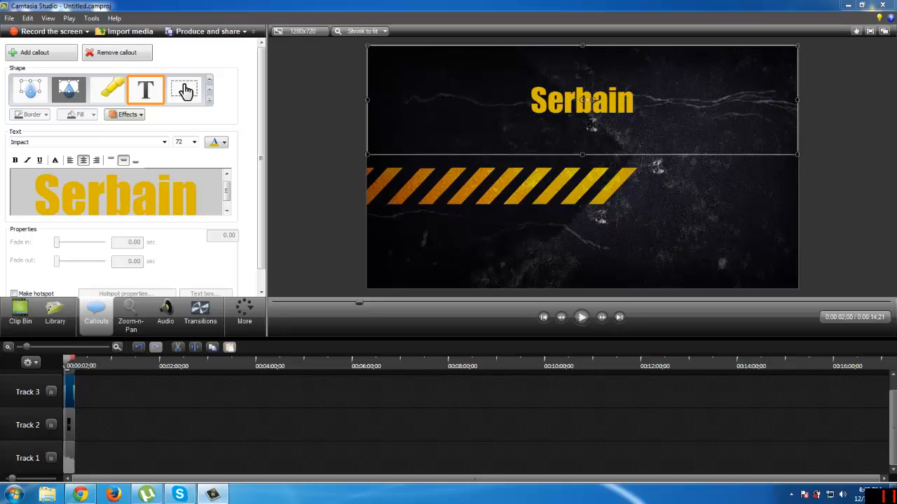
key("BackSpace")
key("BackSpace")
key("BackSpace")
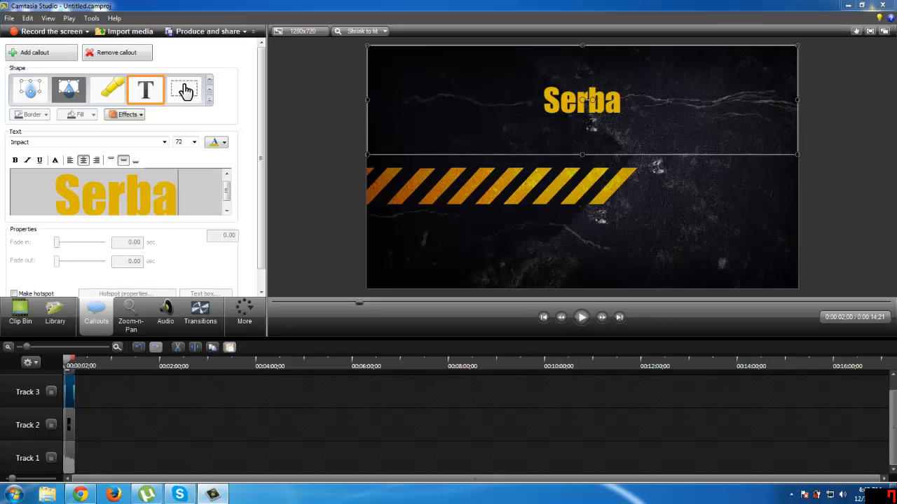
type("ian")
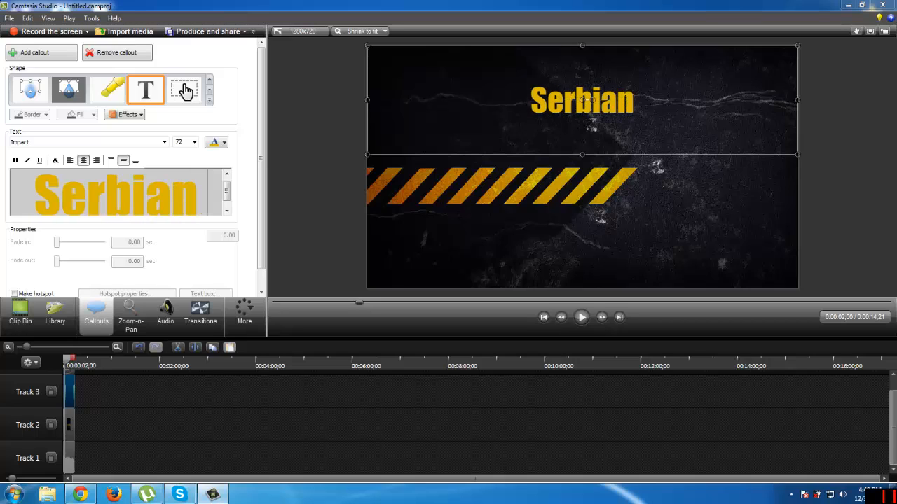
type(" Gamer")
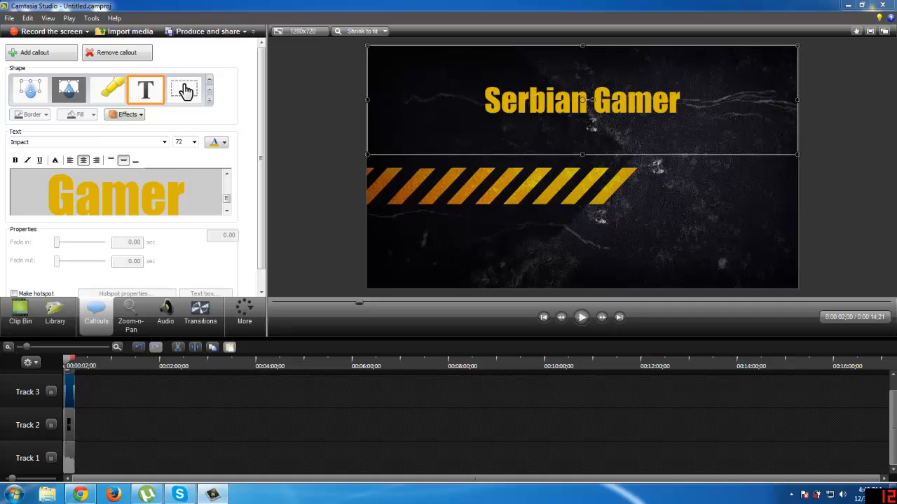
Add the line "Vam predstavlja" at font size 36 beneath the title, separated by a blank line.
key("Return")
key("Return")
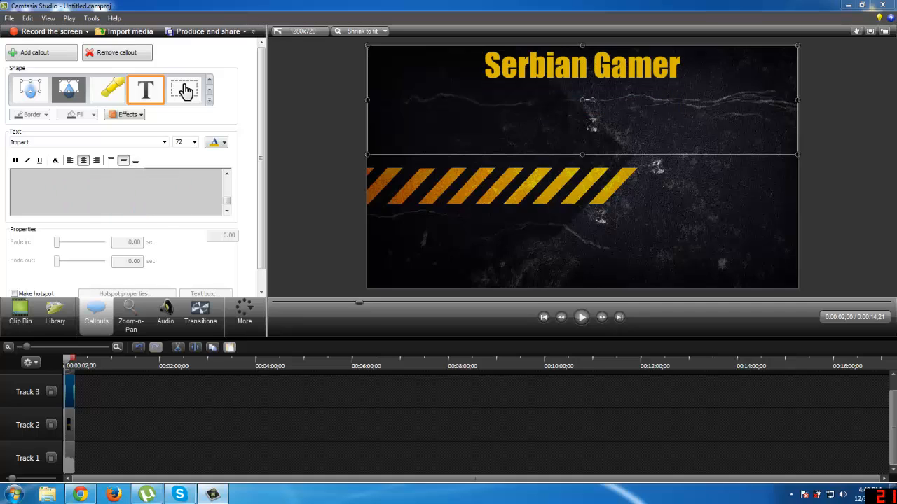
left_click(194, 143)
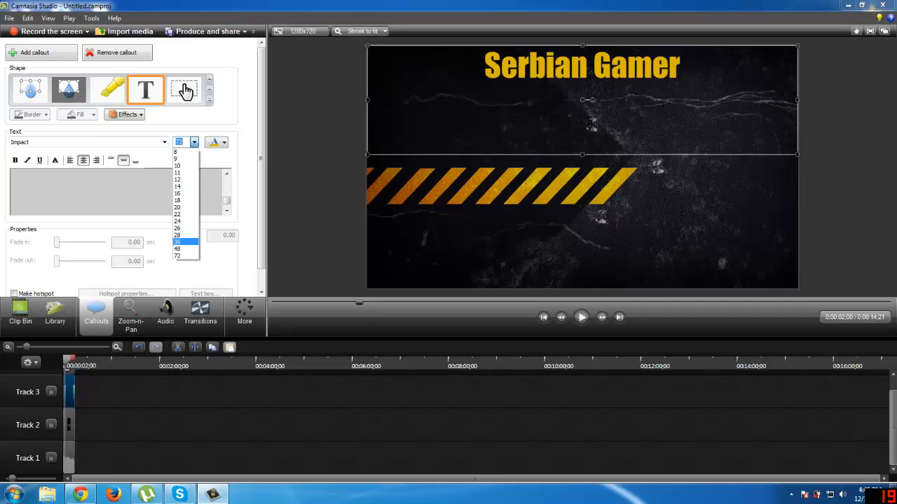
left_click(186, 241)
type("v")
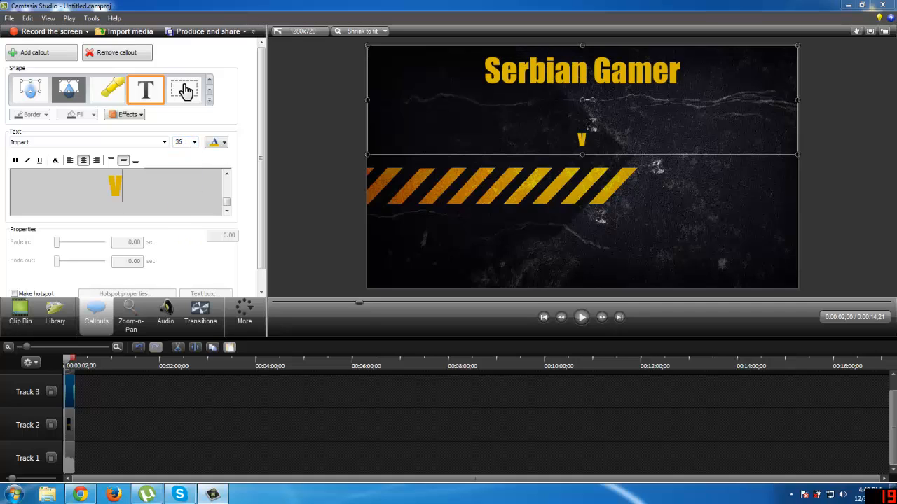
type("am p")
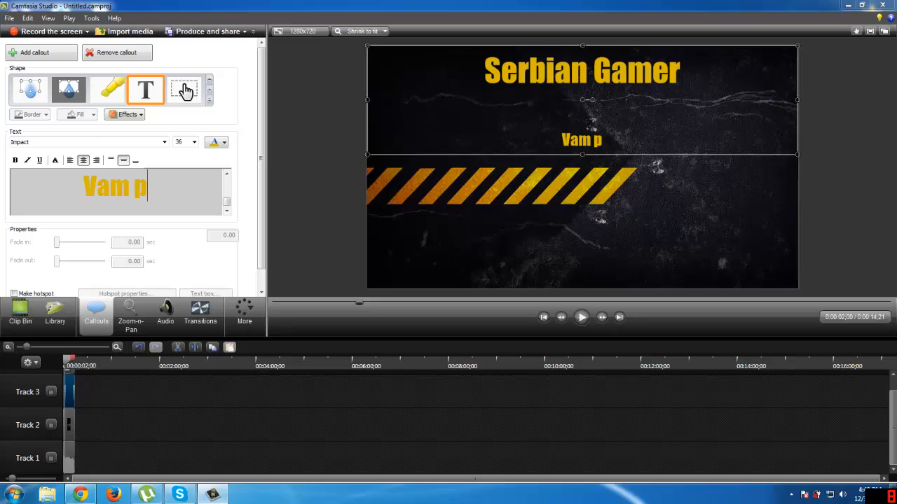
type("redstav")
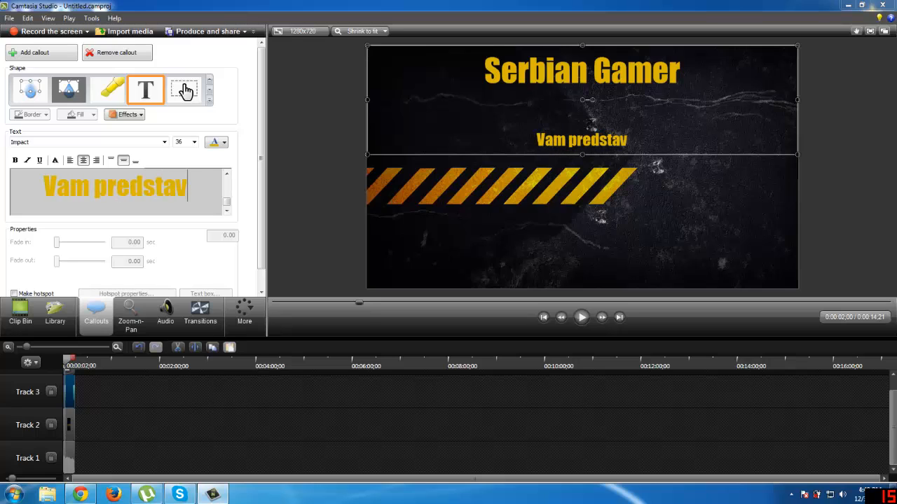
type("lja")
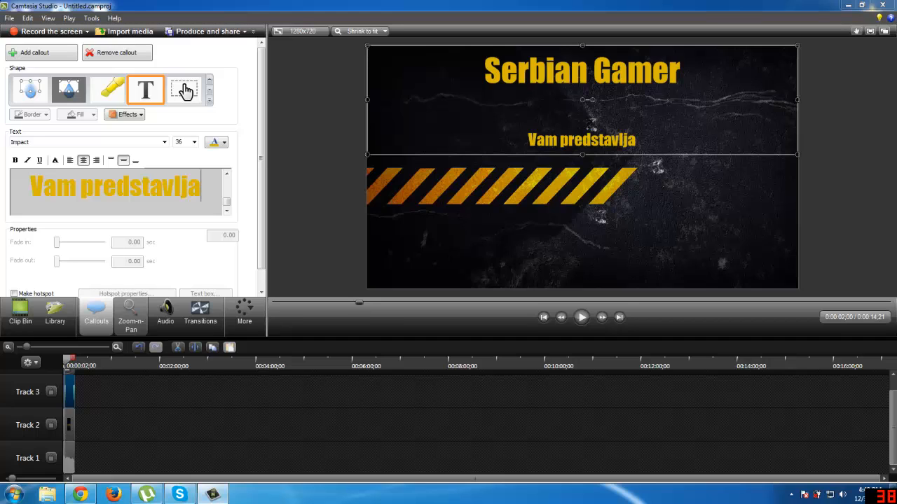
Preview the edited title from the 1-second mark of the timeline.
left_click(66, 359)
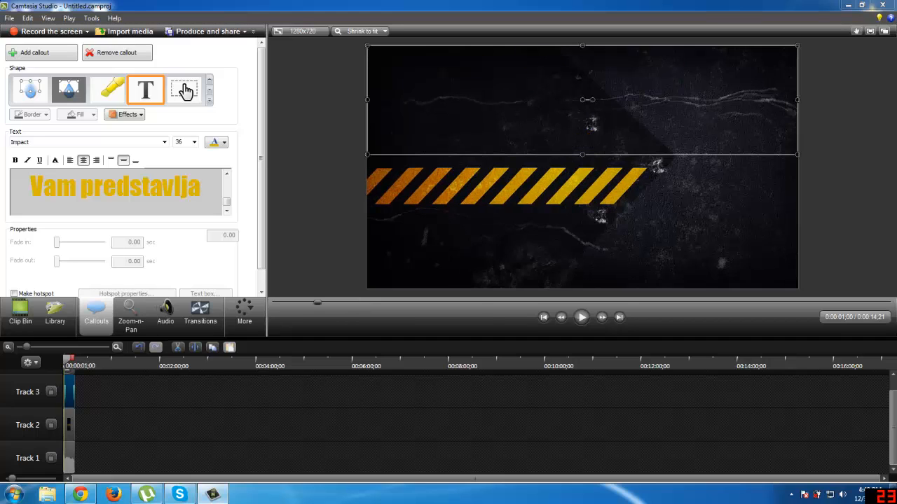
key("space")
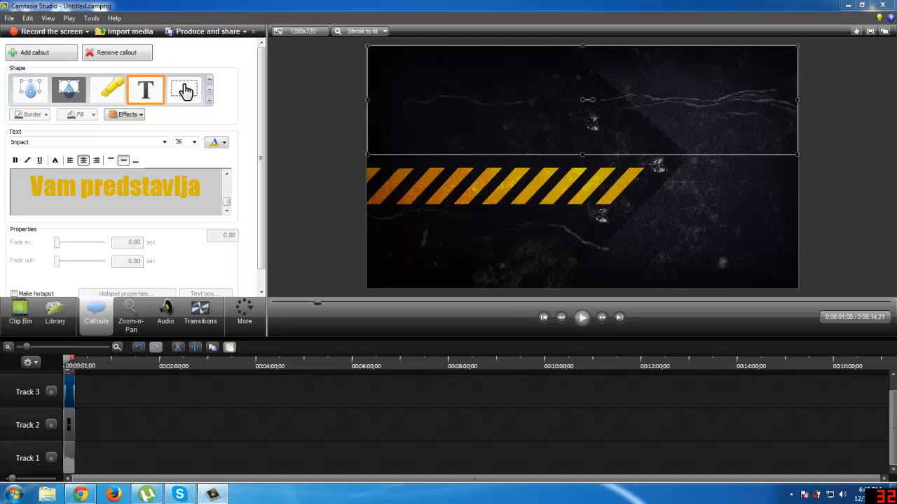